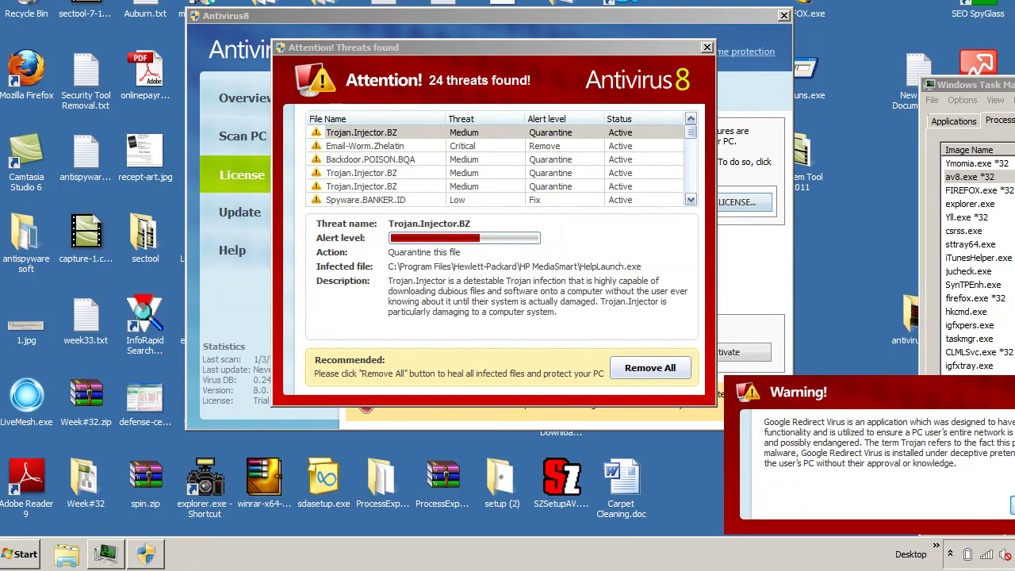
Dismiss Antivirus8's '24 threats found' alert so the Product activation page shows
{"action": "left_click", "coordinate": [932, 100]}
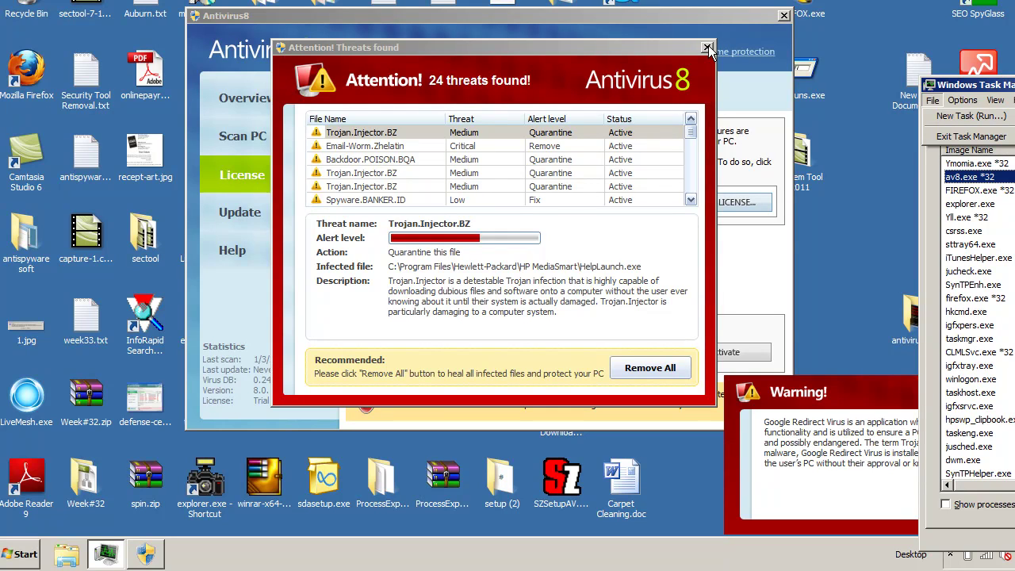
{"action": "left_click", "coordinate": [707, 47]}
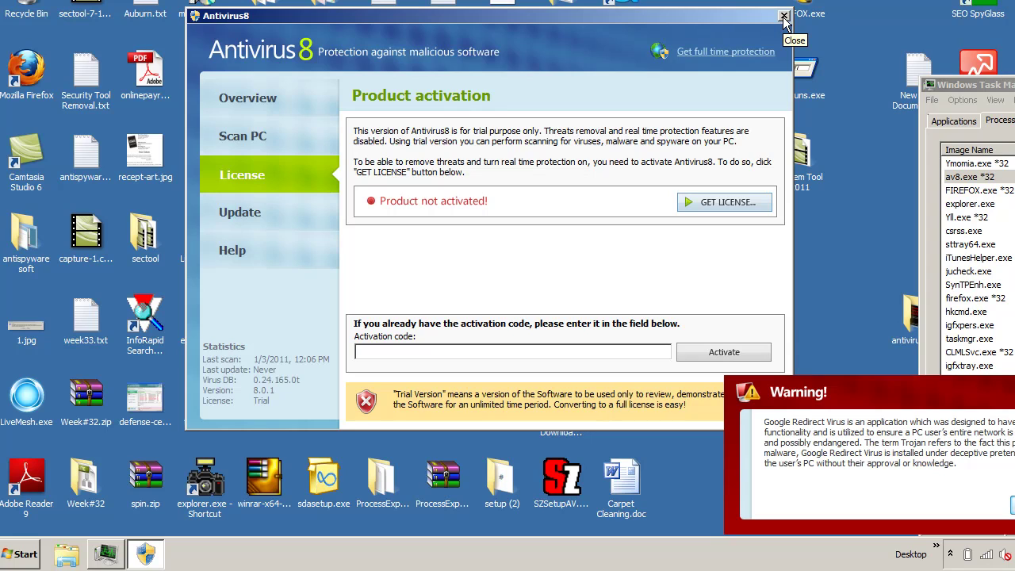
Close the Antivirus8 window and dismiss the fake virus alerts over its desktop shortcut
{"action": "left_click", "coordinate": [783, 16]}
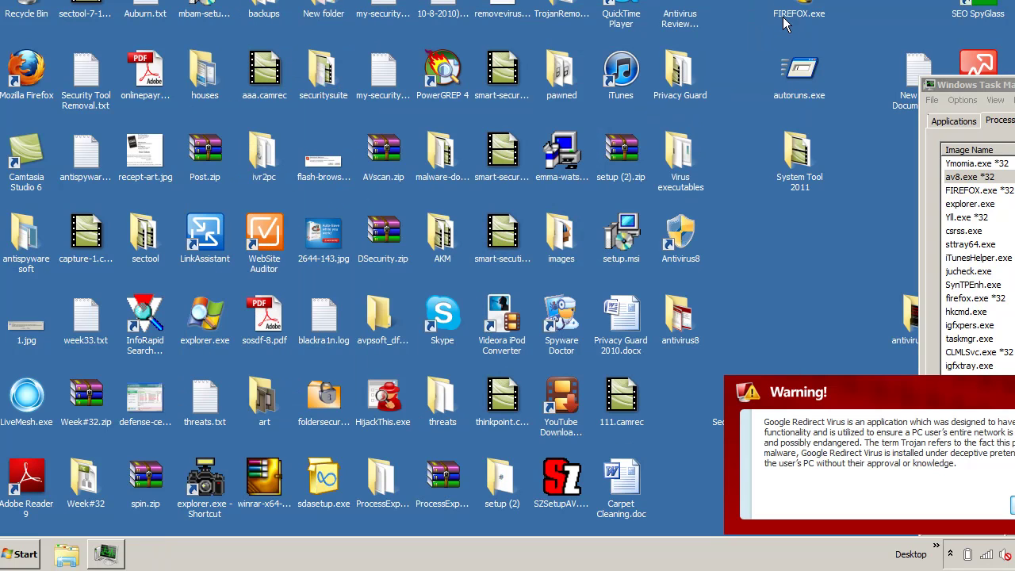
{"action": "left_click", "coordinate": [683, 228]}
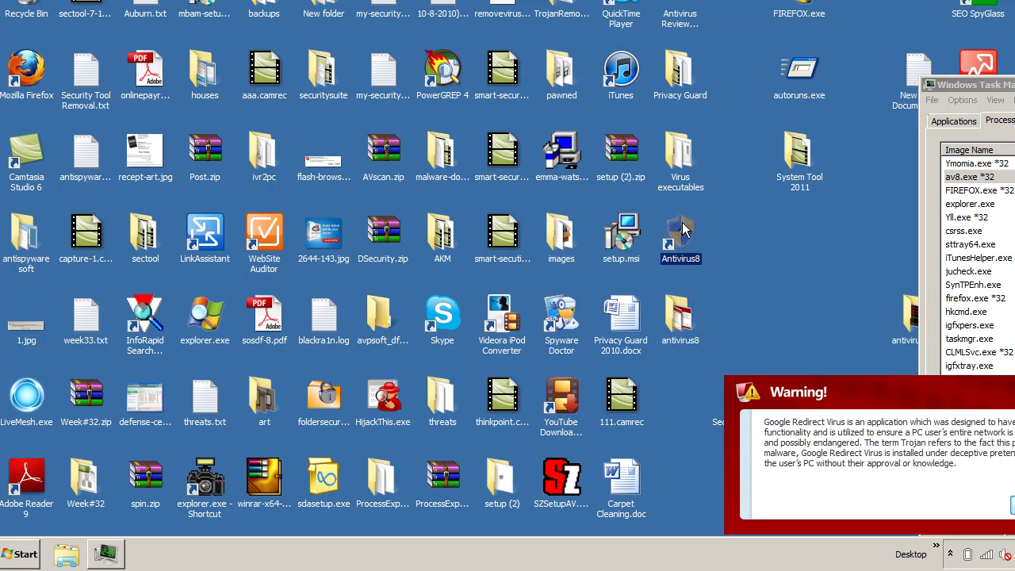
{"action": "right_click", "coordinate": [683, 231]}
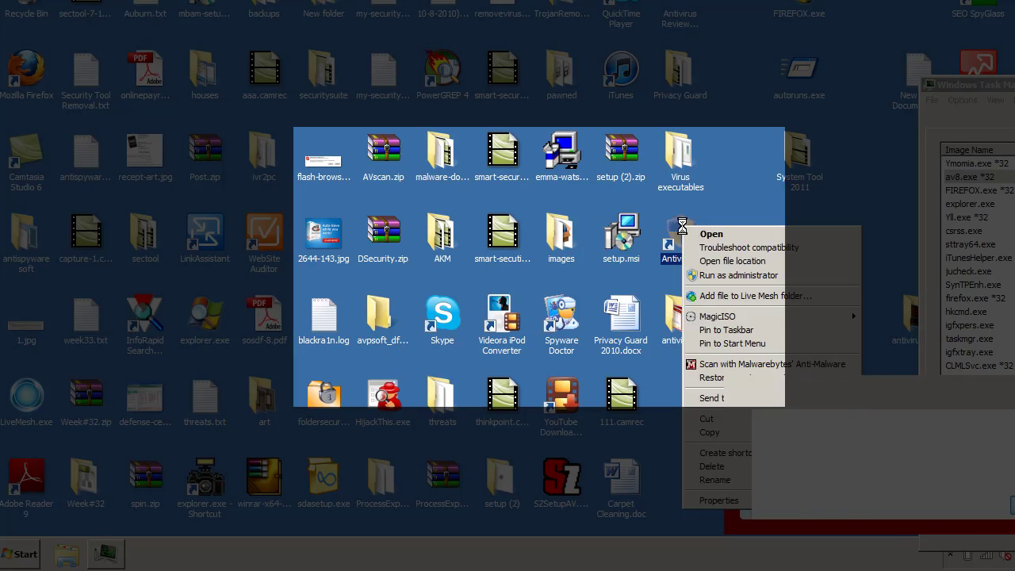
{"action": "left_click", "coordinate": [779, 138]}
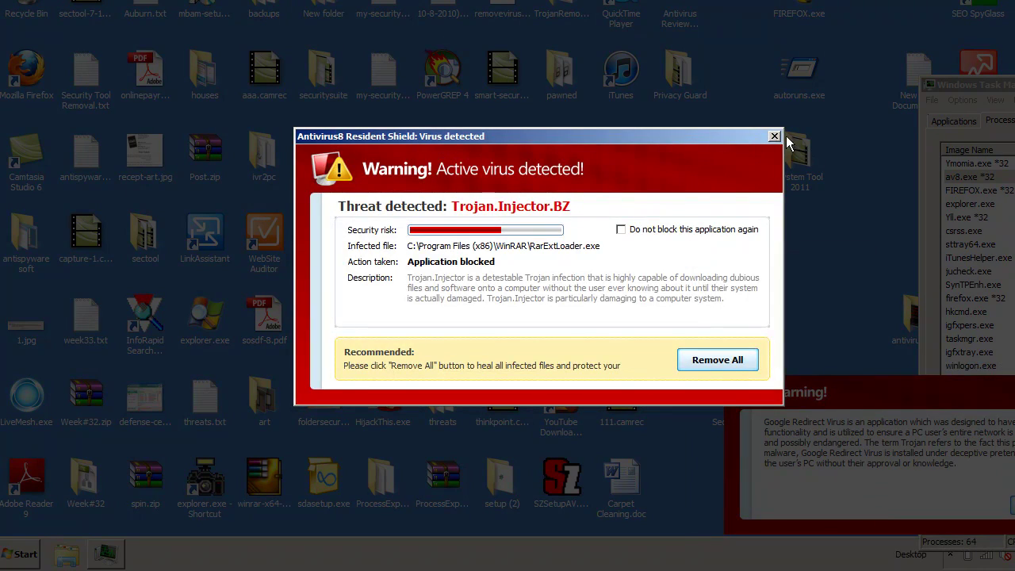
{"action": "left_click", "coordinate": [775, 136]}
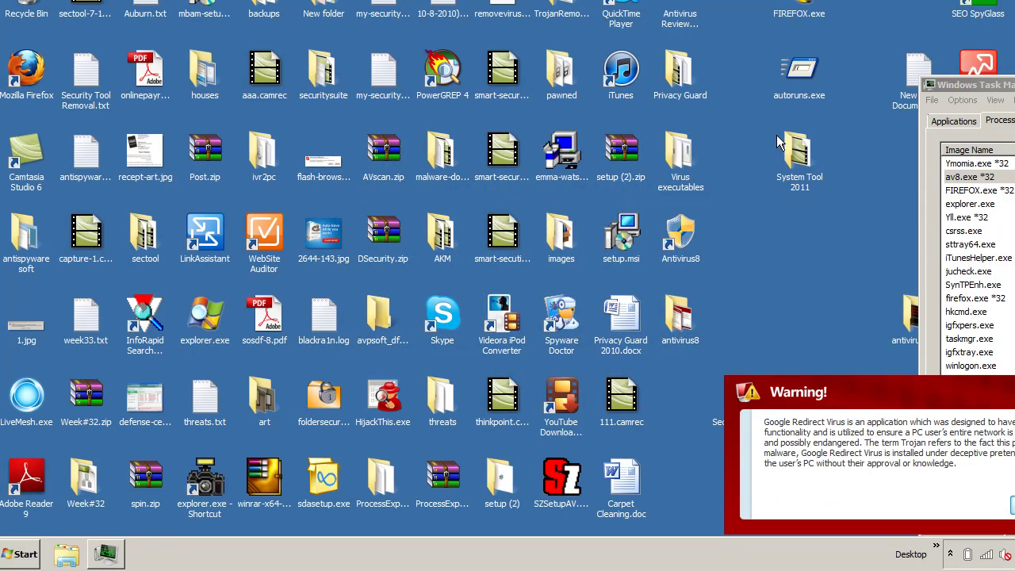
Open the Antivirus8 shortcut's Properties and select the C:\Program Files (x86)\AV8 folder path in its target
{"action": "right_click", "coordinate": [678, 232]}
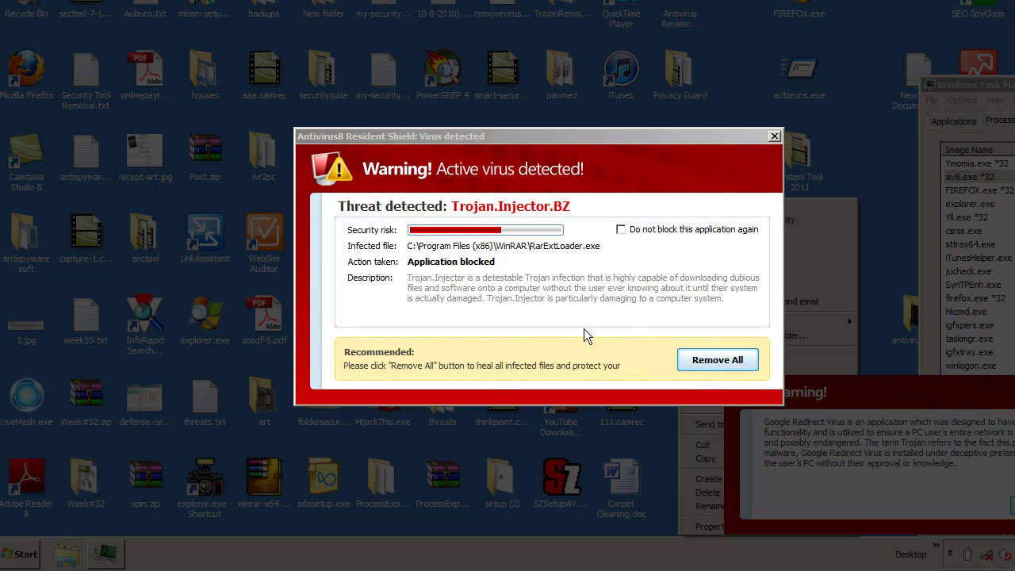
{"action": "left_click", "coordinate": [711, 527]}
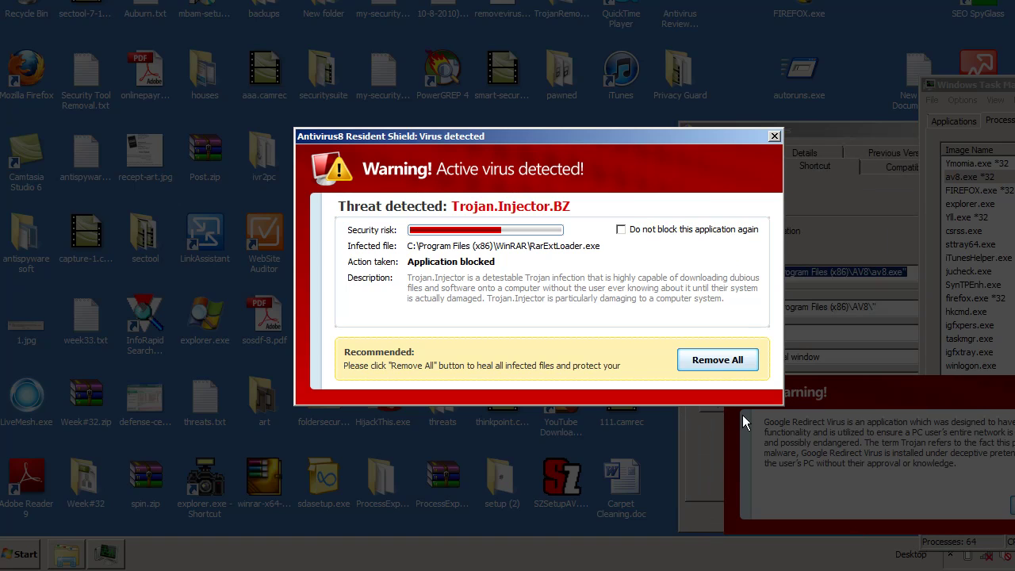
{"action": "left_click_drag", "start_coordinate": [714, 134], "coordinate": [457, 25]}
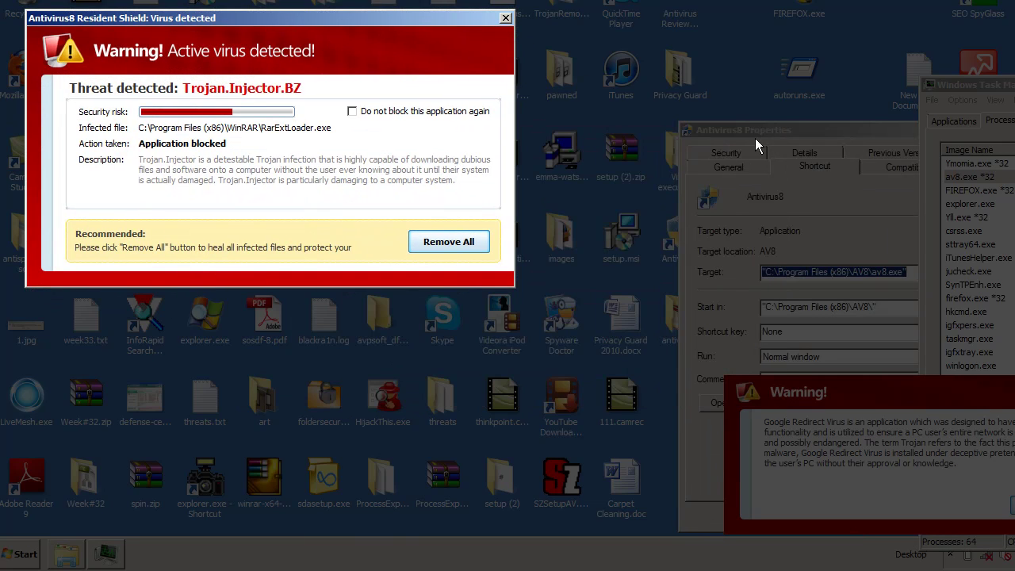
{"action": "left_click", "coordinate": [505, 17]}
{"action": "left_click", "coordinate": [856, 271]}
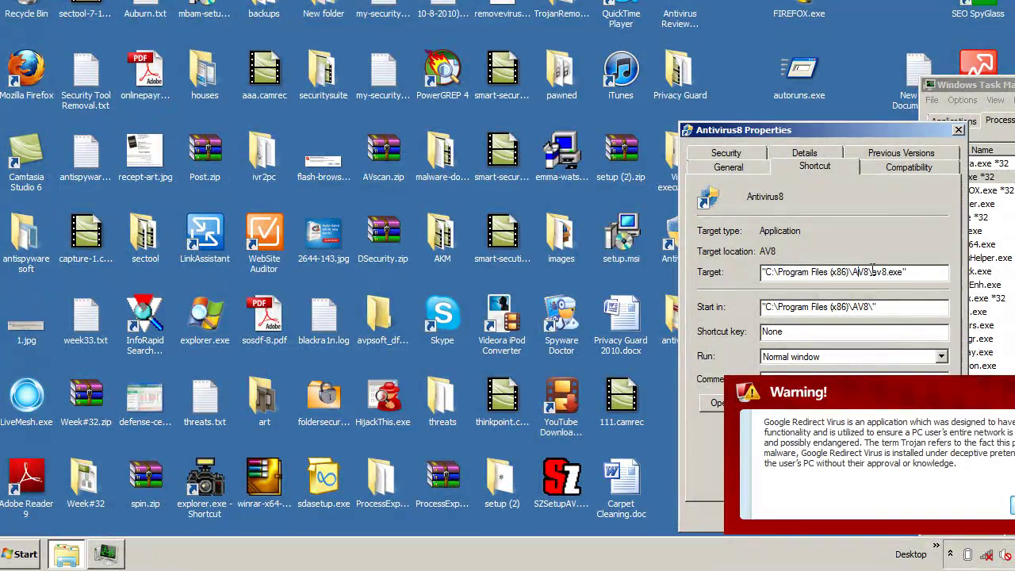
{"action": "left_click_drag", "start_coordinate": [874, 272], "coordinate": [765, 270]}
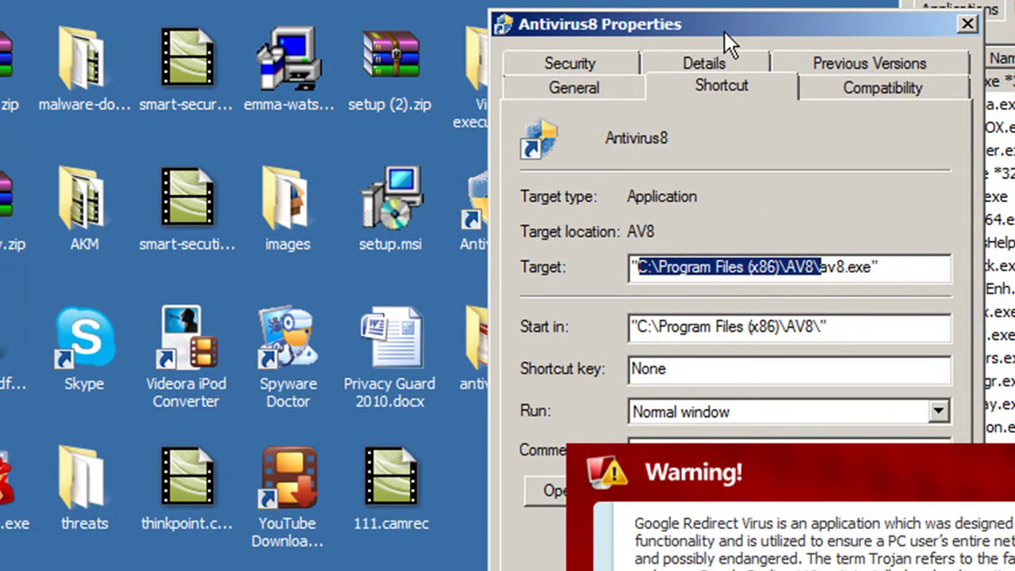
Move the shortcut Properties dialog to the centre and open Computer from the Start menu
{"action": "left_click_drag", "start_coordinate": [723, 19], "coordinate": [356, 4]}
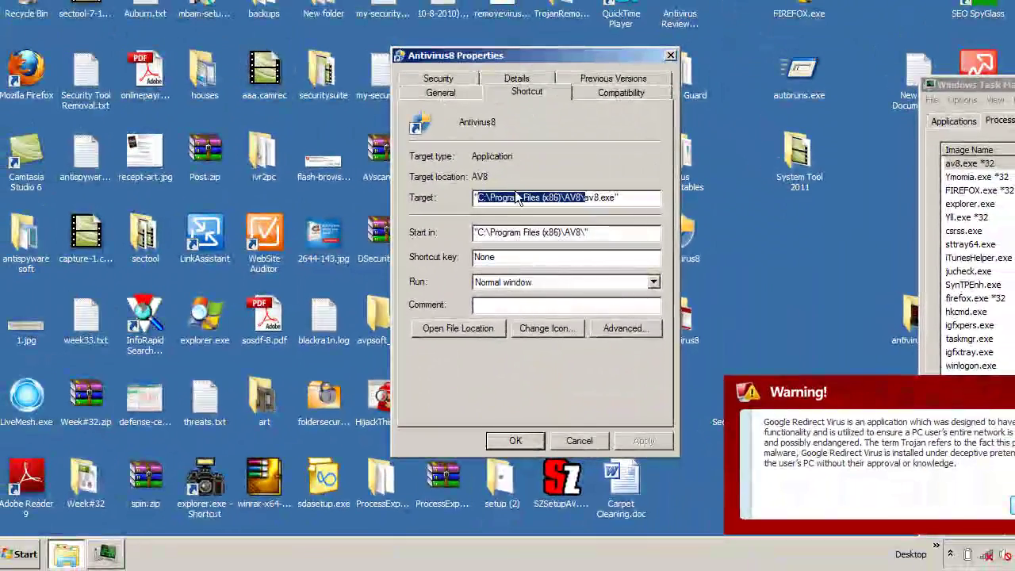
{"action": "left_click", "coordinate": [18, 557]}
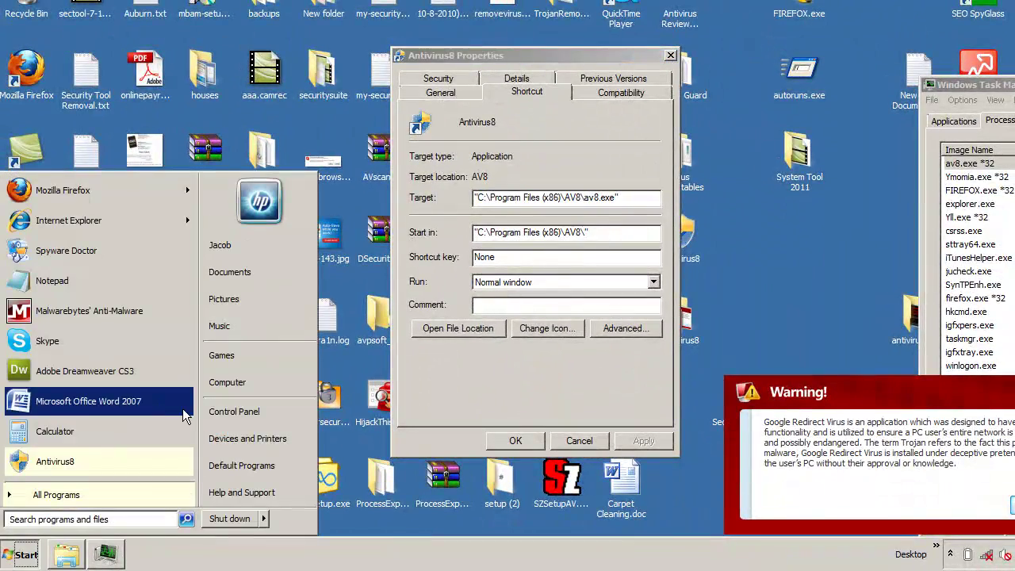
{"action": "left_click", "coordinate": [233, 383]}
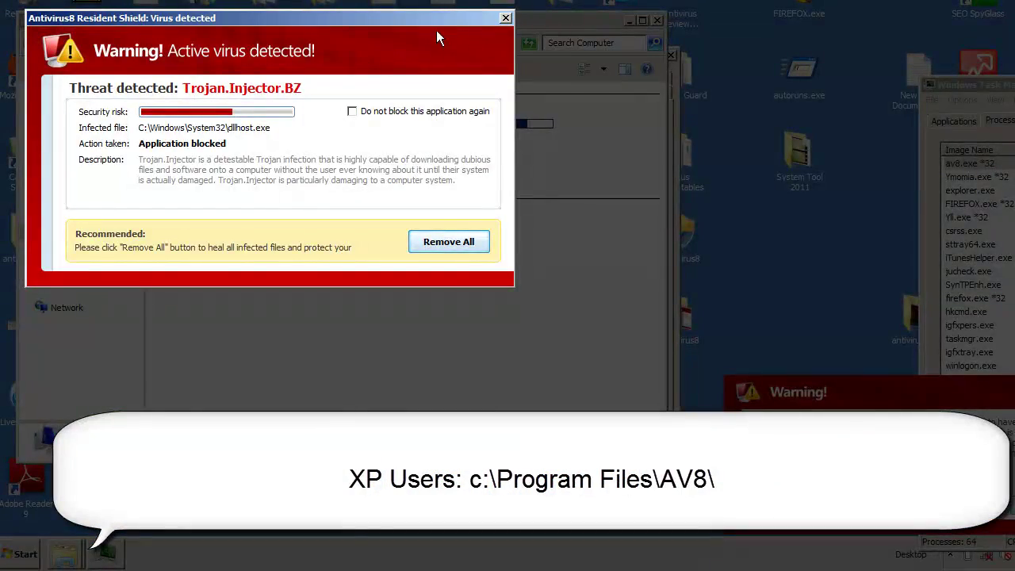
Browse Local Disk (C:) to Program Files (x86) and select AV8, dismissing the fake virus popups
{"action": "left_click_drag", "start_coordinate": [436, 32], "coordinate": [792, 190]}
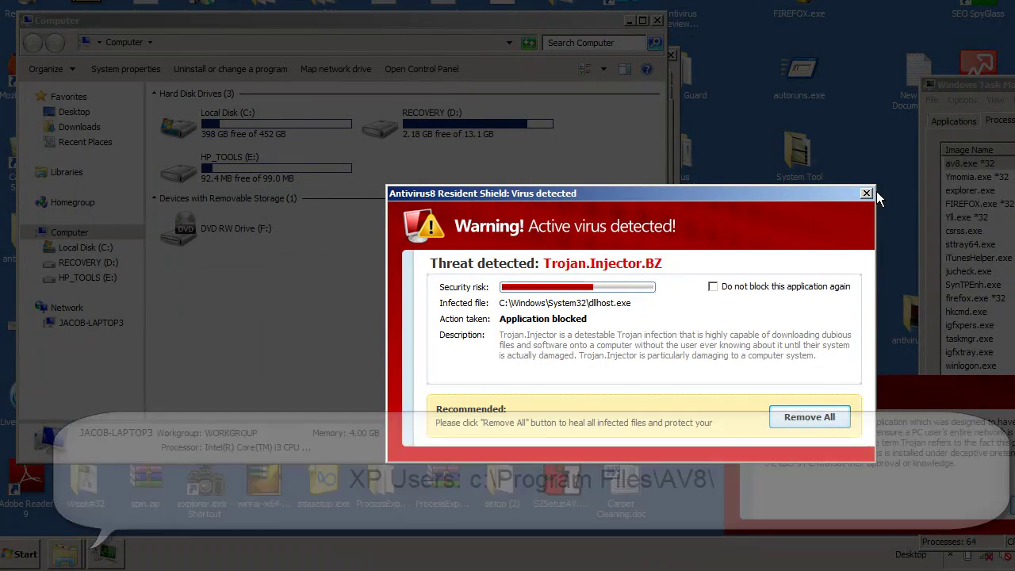
{"action": "left_click", "coordinate": [866, 193]}
{"action": "double_click", "coordinate": [278, 127]}
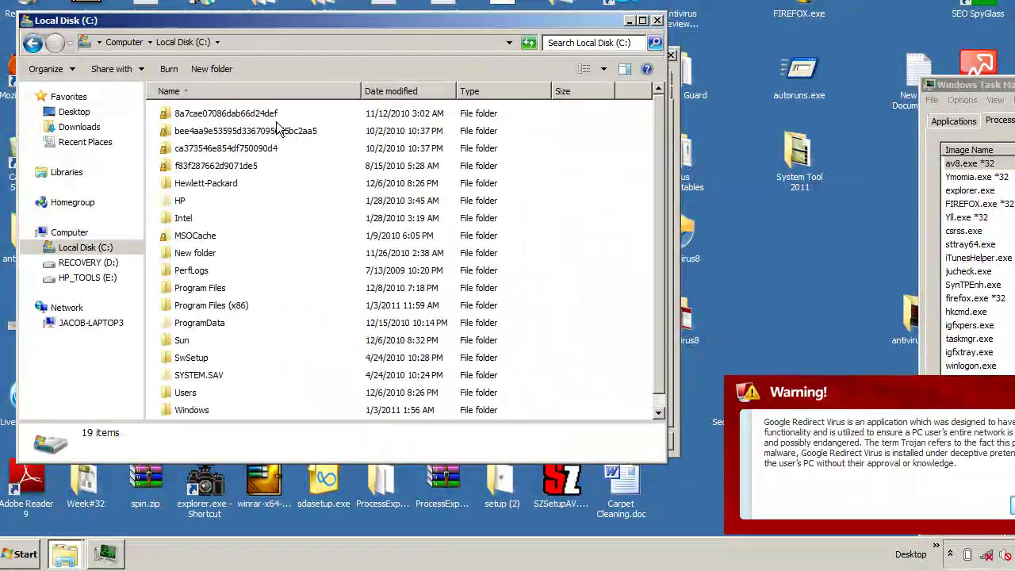
{"action": "double_click", "coordinate": [207, 306]}
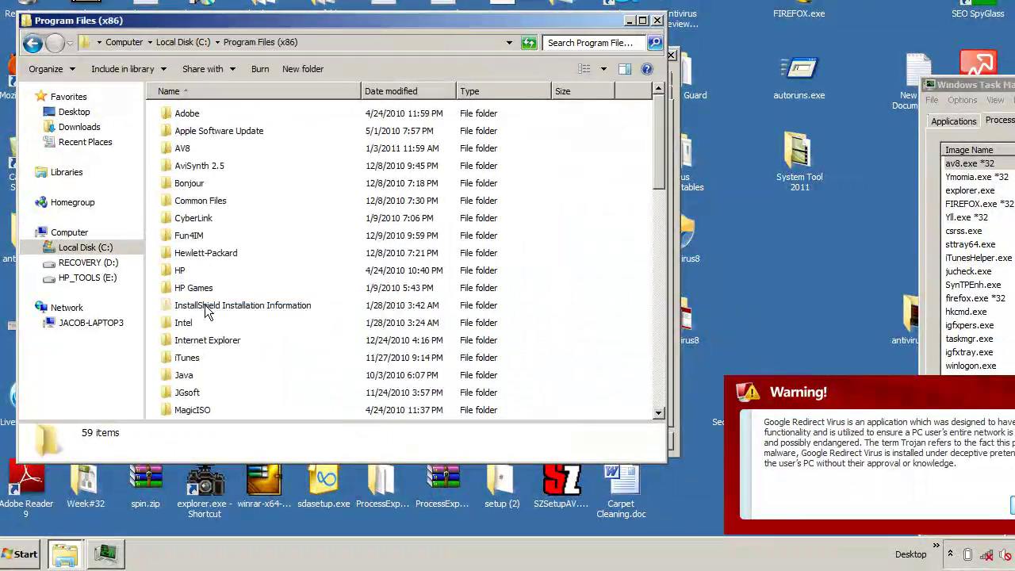
{"action": "left_click", "coordinate": [296, 288]}
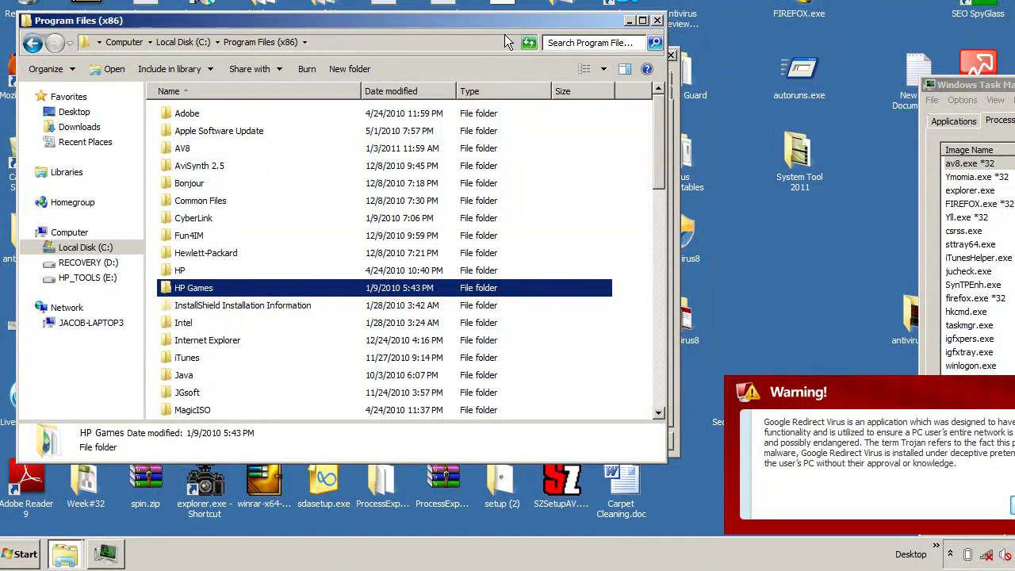
{"action": "left_click", "coordinate": [414, 231]}
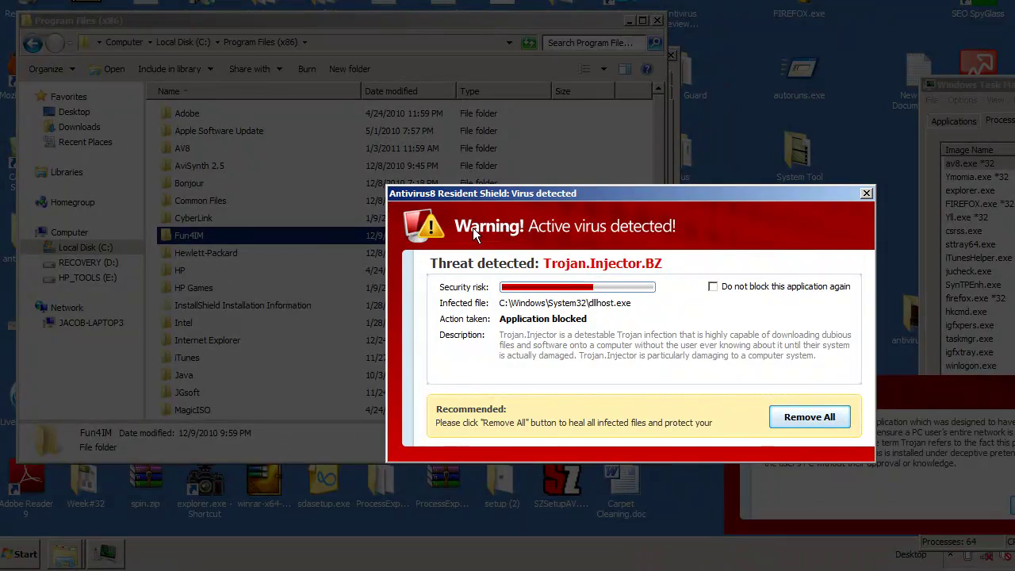
{"action": "left_click", "coordinate": [866, 194]}
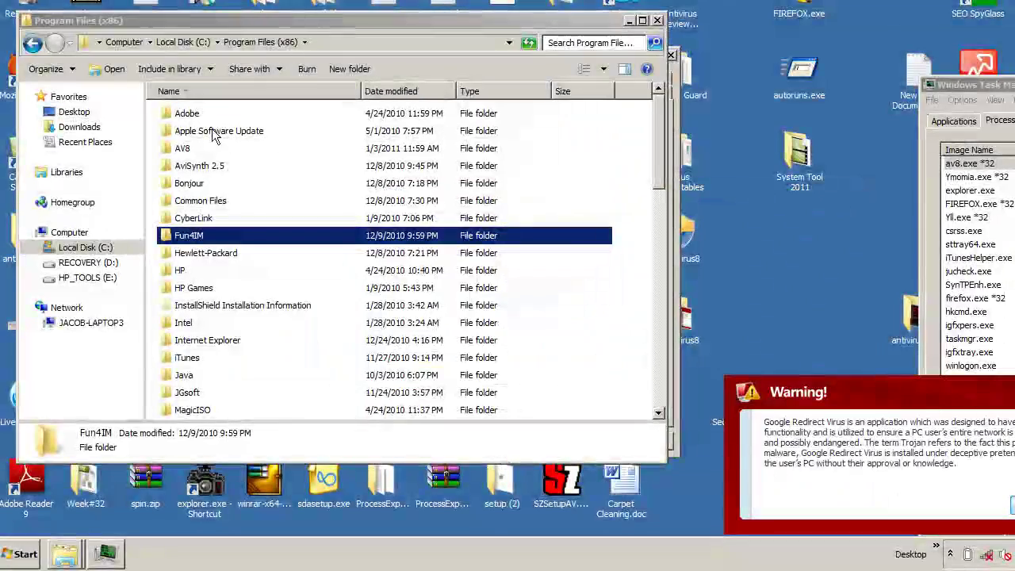
{"action": "left_click", "coordinate": [177, 149]}
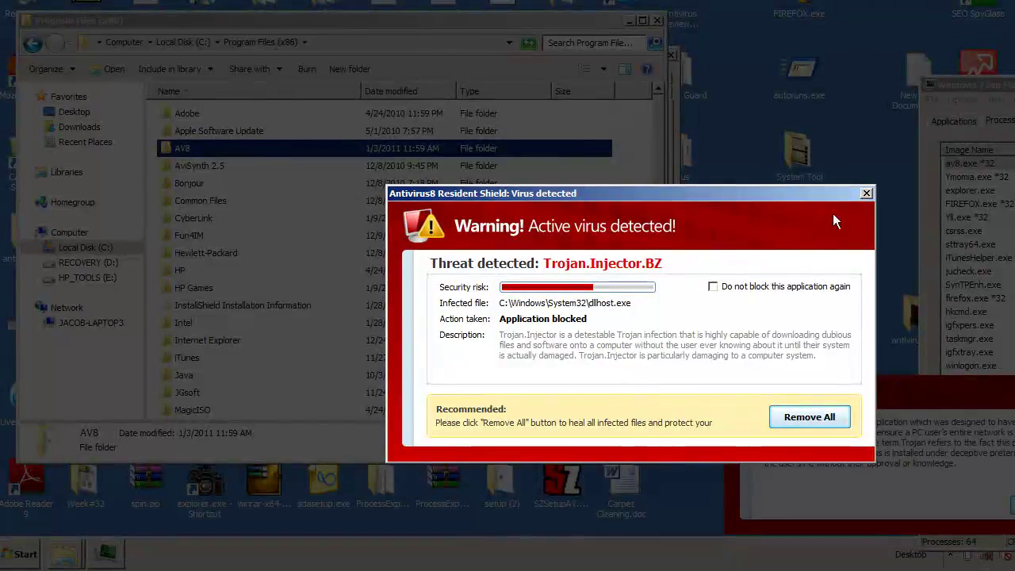
{"action": "left_click", "coordinate": [871, 189]}
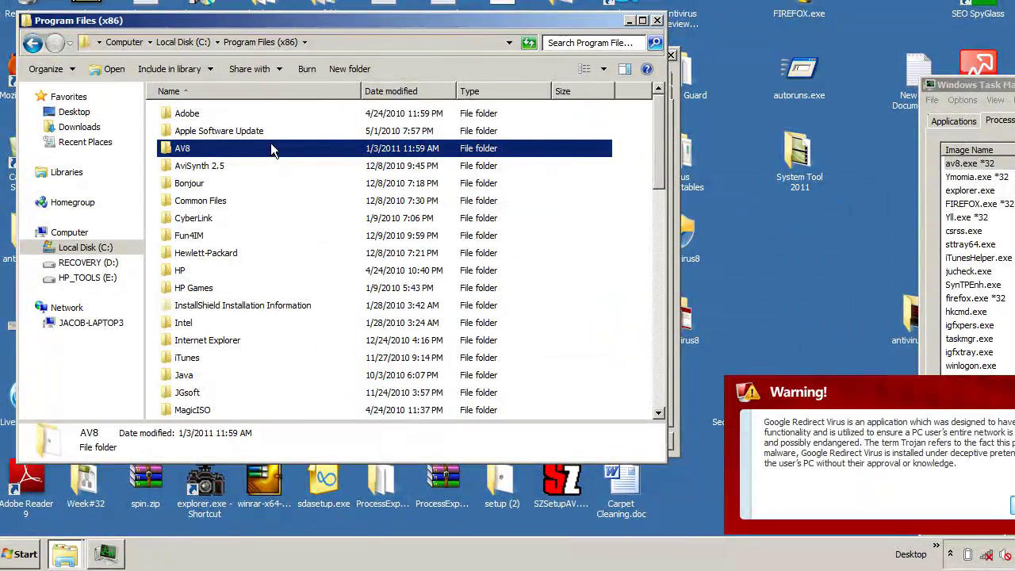
Open the AV8 folder and rename av8.exe to avfgfgdfgdfg8.exe
{"action": "double_click", "coordinate": [177, 151]}
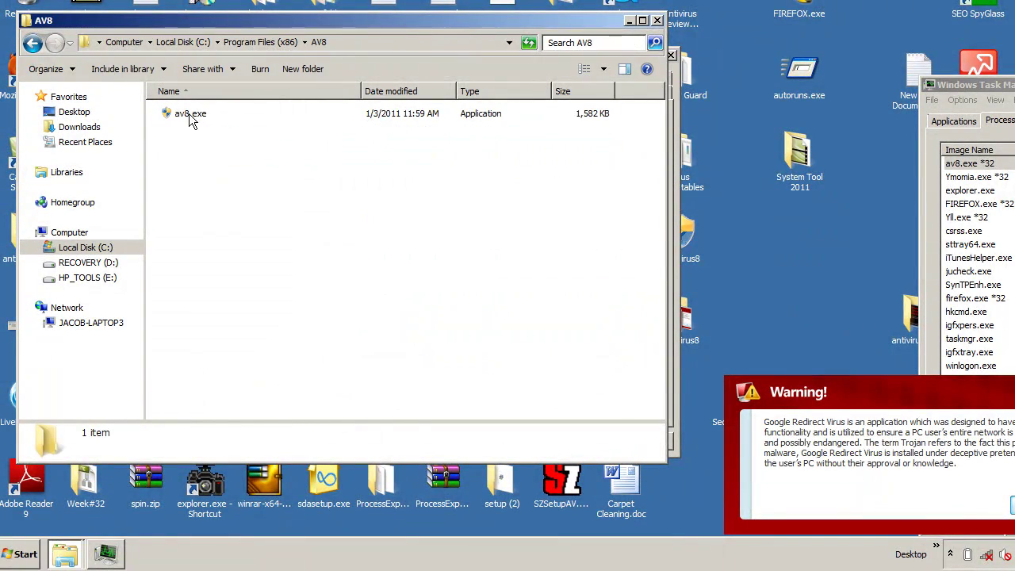
{"action": "left_click", "coordinate": [189, 119]}
{"action": "right_click", "coordinate": [189, 118]}
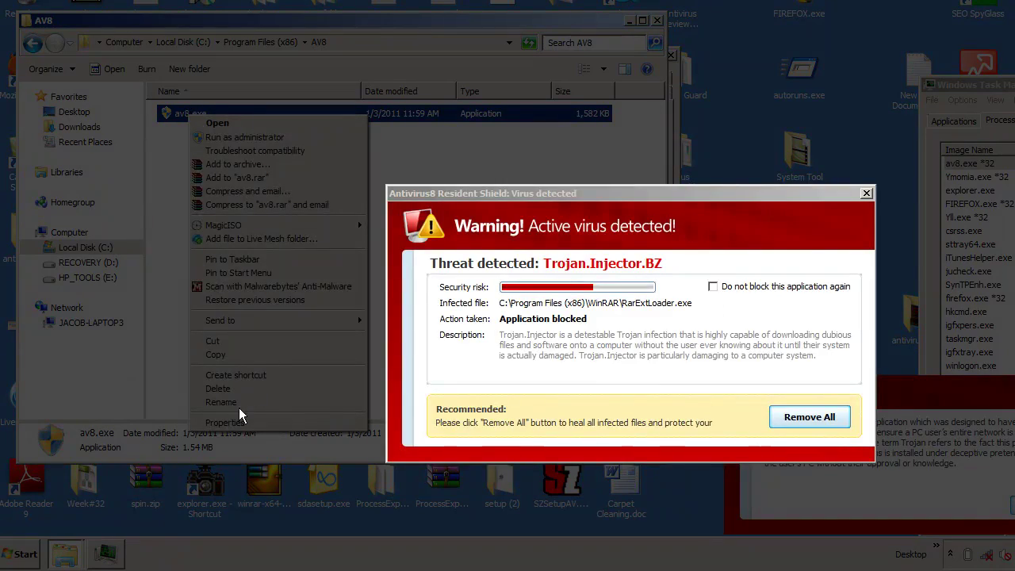
{"action": "left_click", "coordinate": [229, 402]}
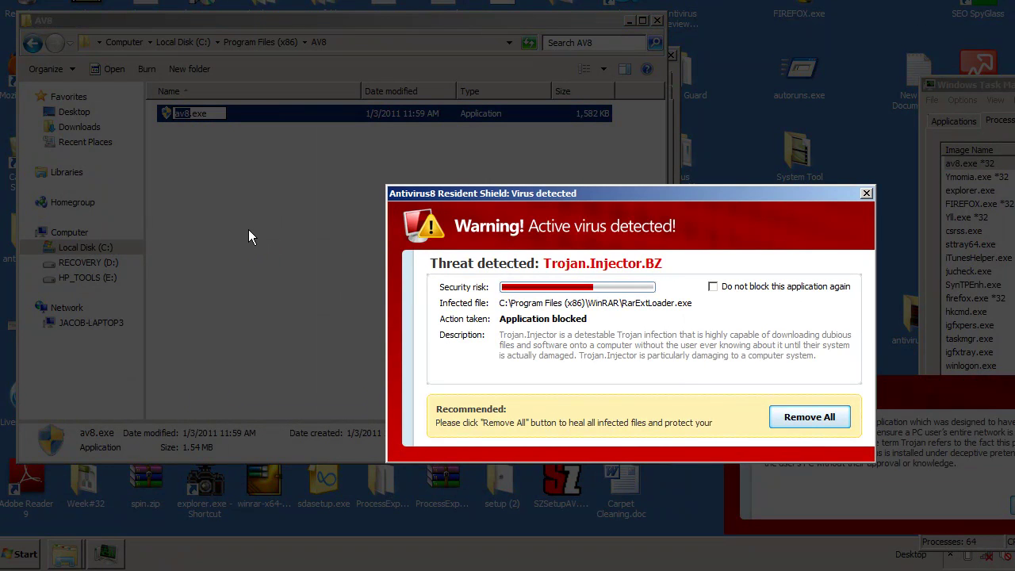
{"action": "left_click", "coordinate": [866, 194]}
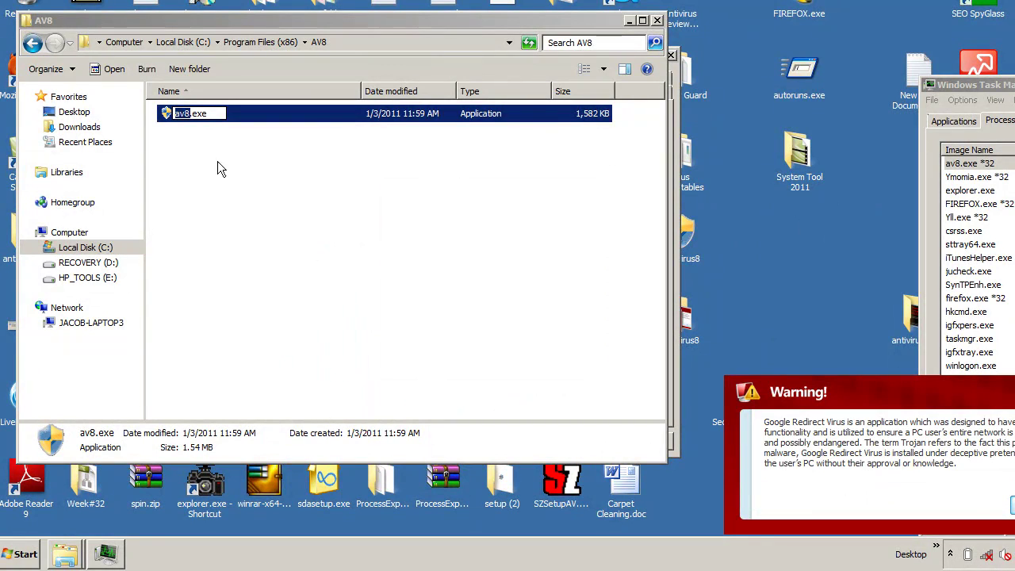
{"action": "left_click", "coordinate": [187, 116]}
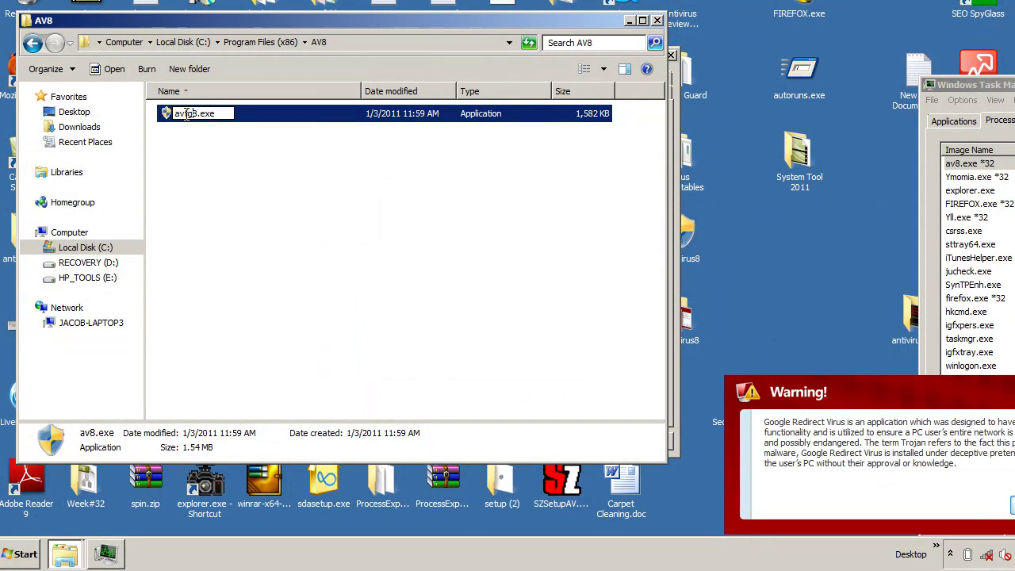
{"action": "type", "text": "fgfgdfgdfg"}
{"action": "left_click", "coordinate": [208, 193]}
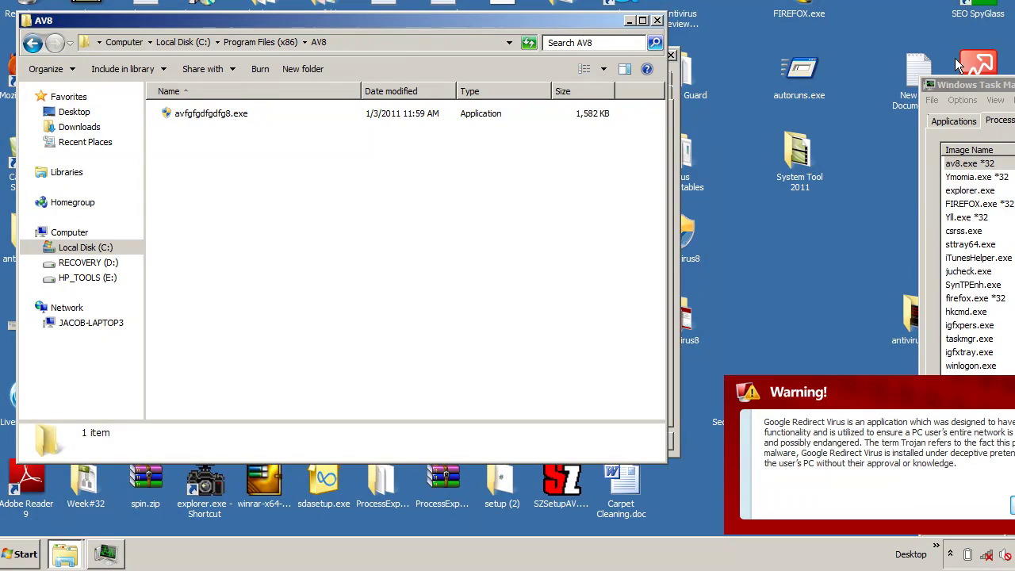
End the av8.exe process in Task Manager and confirm it
{"action": "left_click_drag", "start_coordinate": [969, 85], "coordinate": [516, 41]}
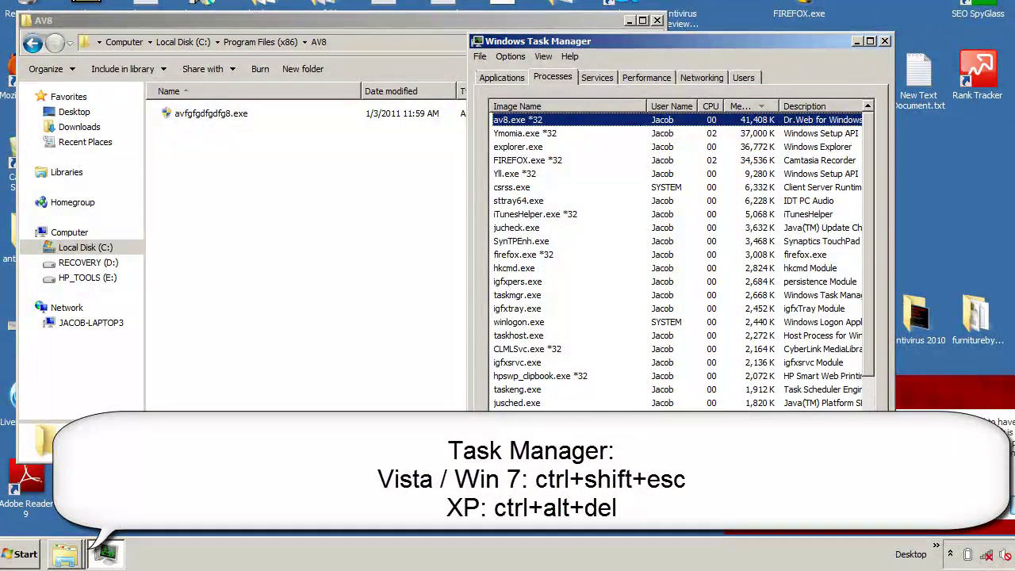
{"action": "left_click", "coordinate": [840, 428]}
{"action": "left_click", "coordinate": [576, 279]}
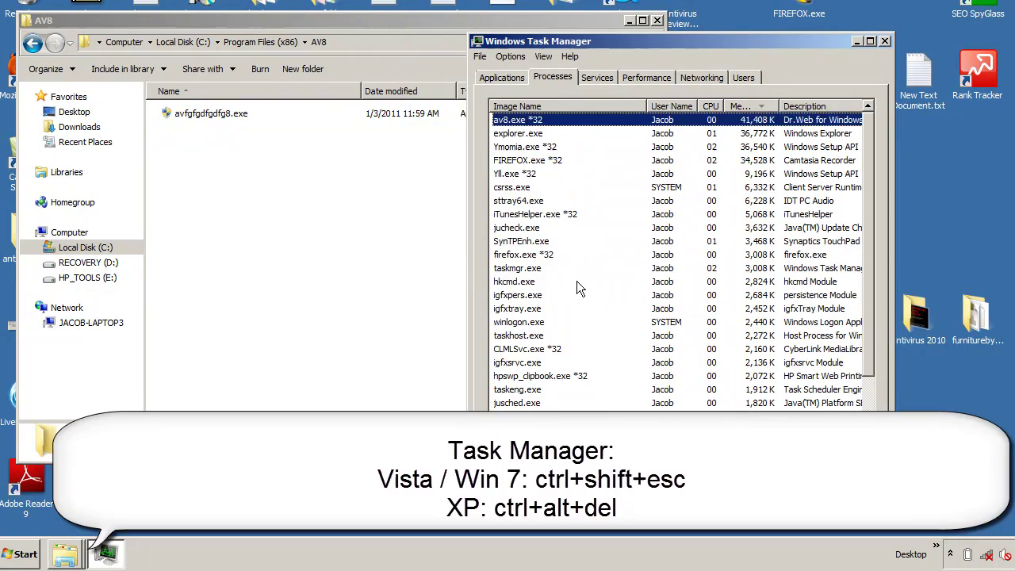
Delete avfgfgdfgdfg8.exe to the Recycle Bin, leaving the AV8 folder empty
{"action": "left_click", "coordinate": [221, 113]}
{"action": "right_click", "coordinate": [221, 113]}
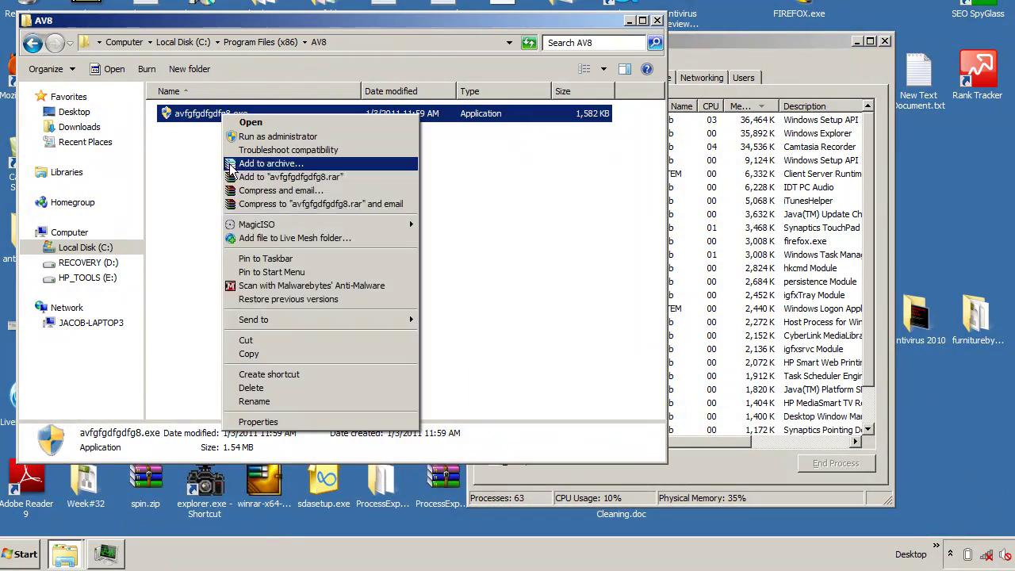
{"action": "left_click", "coordinate": [250, 388]}
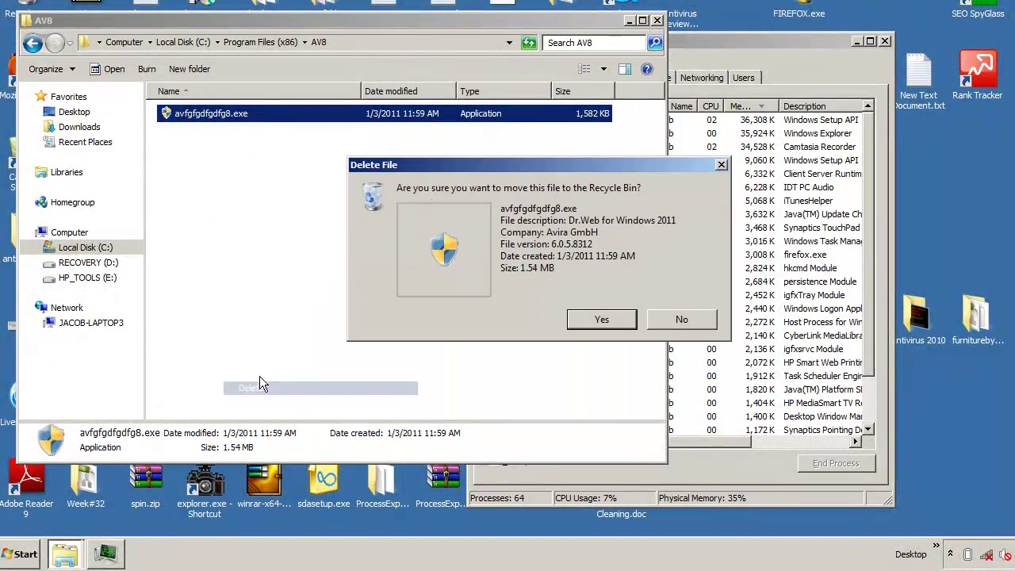
{"action": "left_click", "coordinate": [601, 319]}
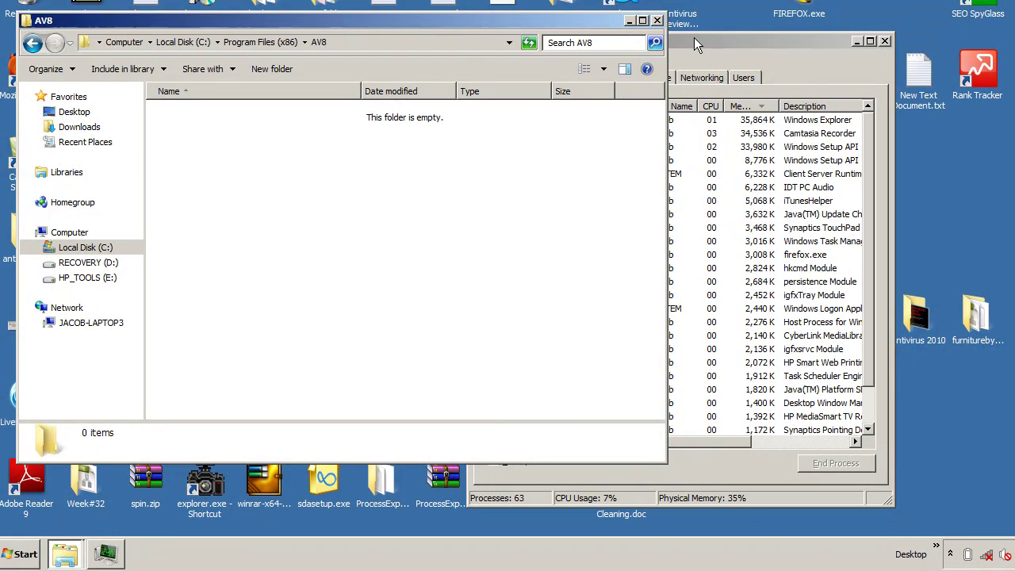
{"action": "left_click", "coordinate": [694, 37]}
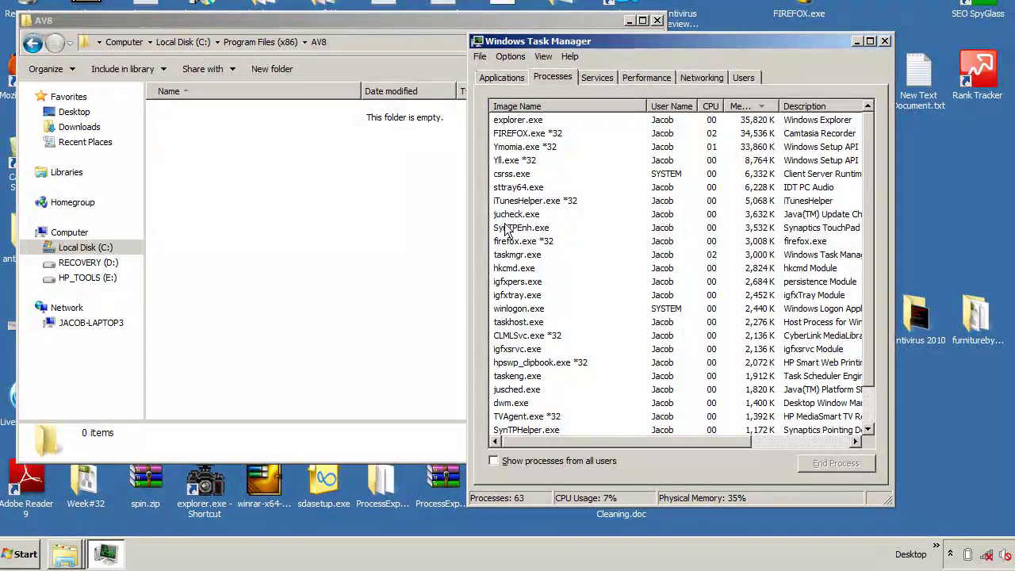
Minimize the empty AV8 folder window and bring the Antivirus8 shortcut Properties forward
{"action": "left_click", "coordinate": [441, 211]}
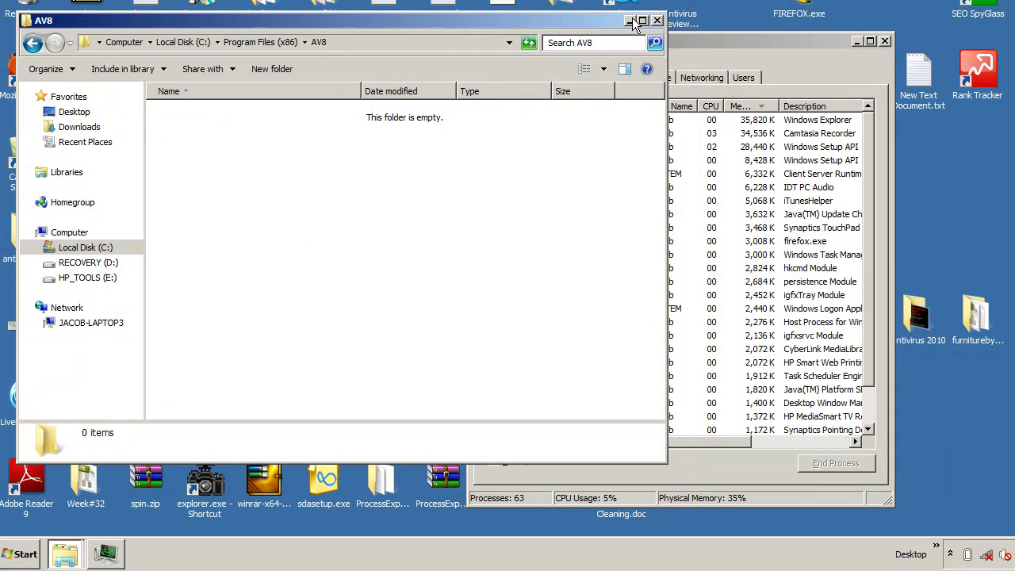
{"action": "left_click", "coordinate": [632, 23]}
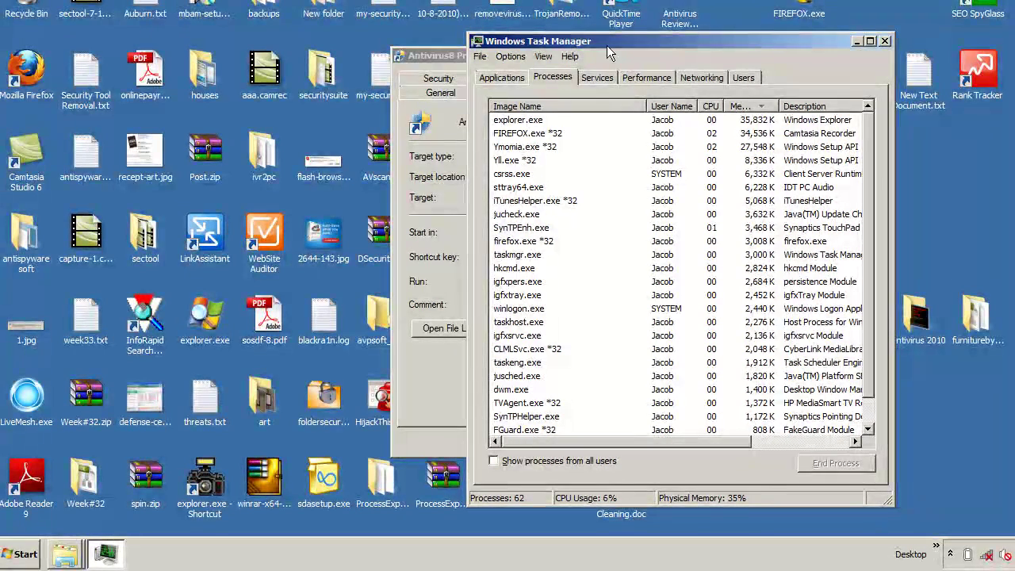
{"action": "left_click", "coordinate": [438, 57]}
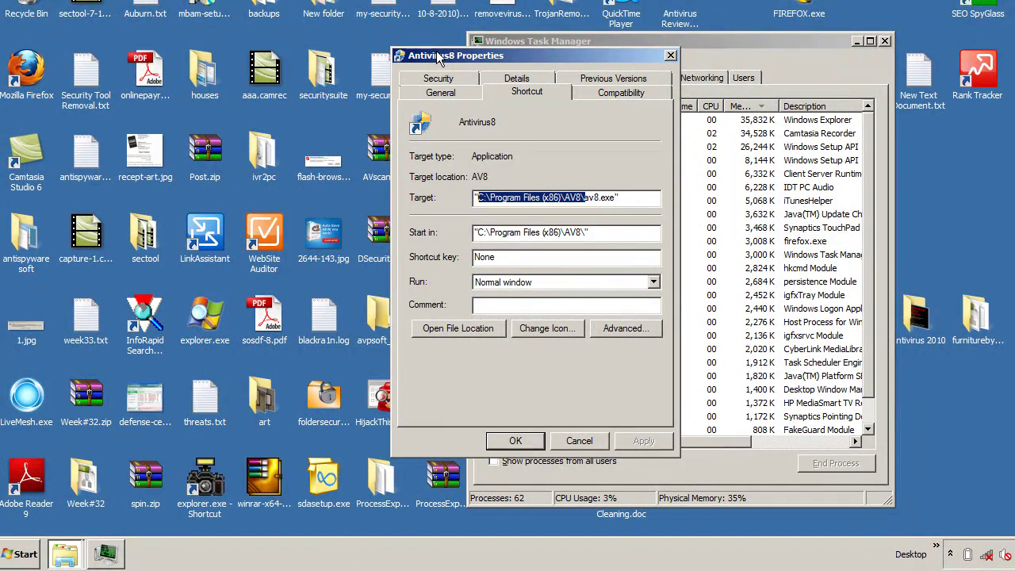
Close the Antivirus8 shortcut Properties and inspect the Yll.exe and Ymomia.exe processes
{"action": "left_click", "coordinate": [671, 56]}
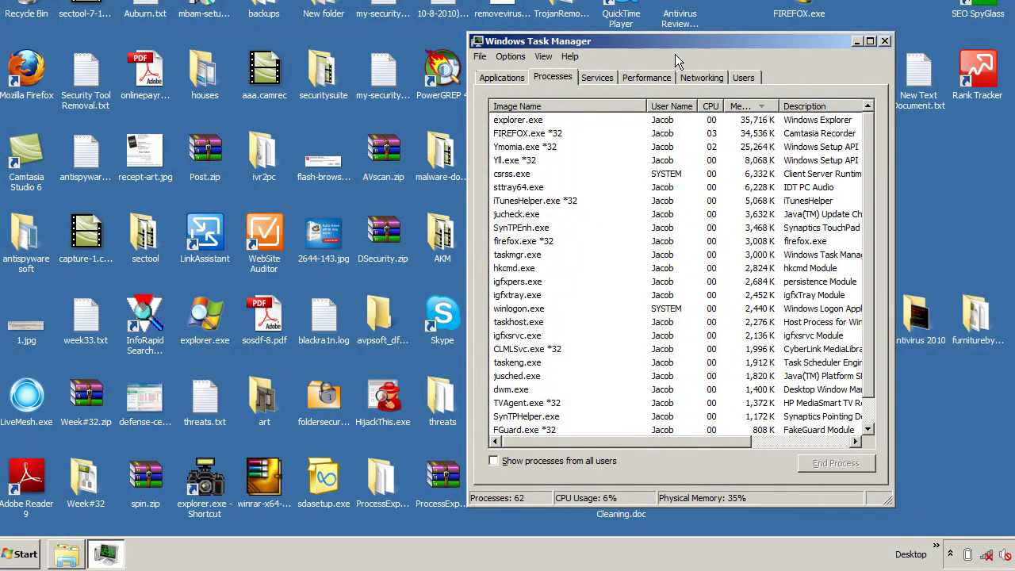
{"action": "left_click", "coordinate": [505, 162]}
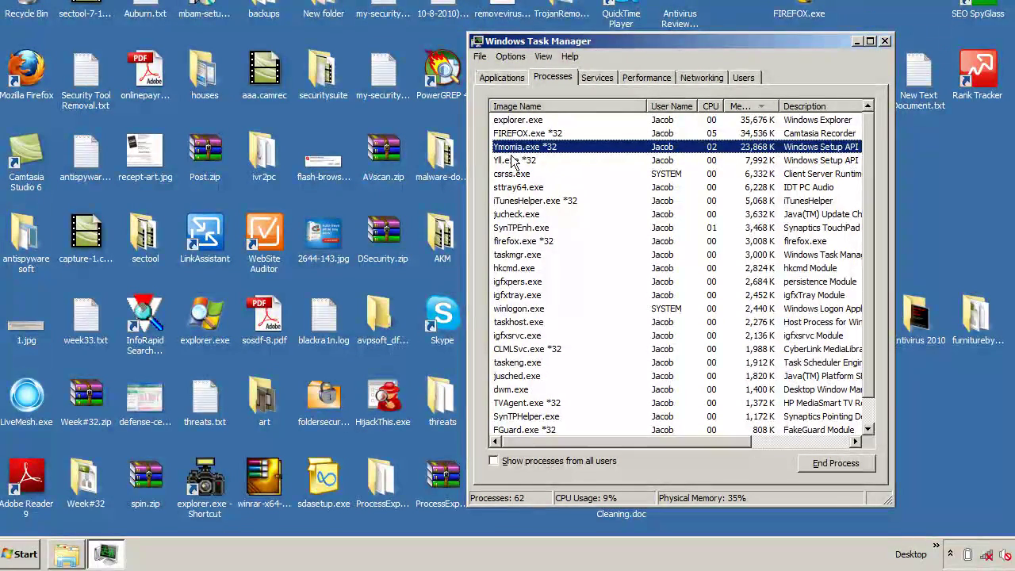
{"action": "left_click", "coordinate": [513, 148]}
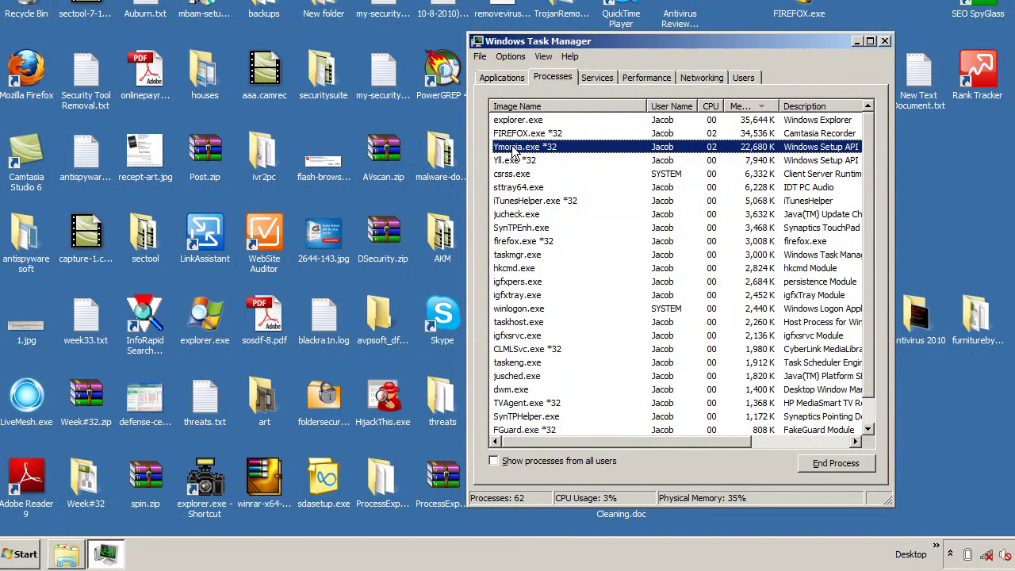
{"action": "left_click", "coordinate": [511, 163]}
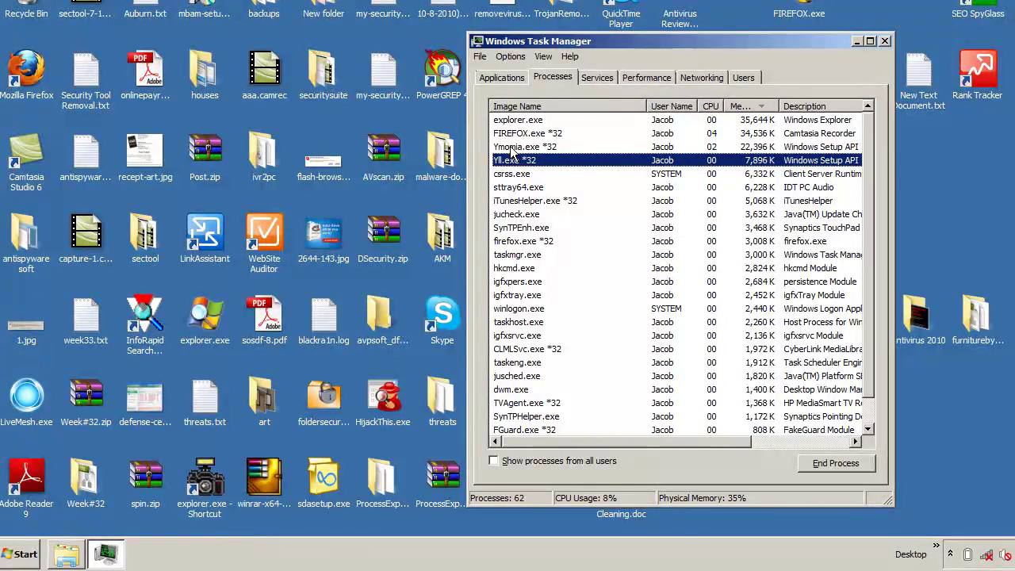